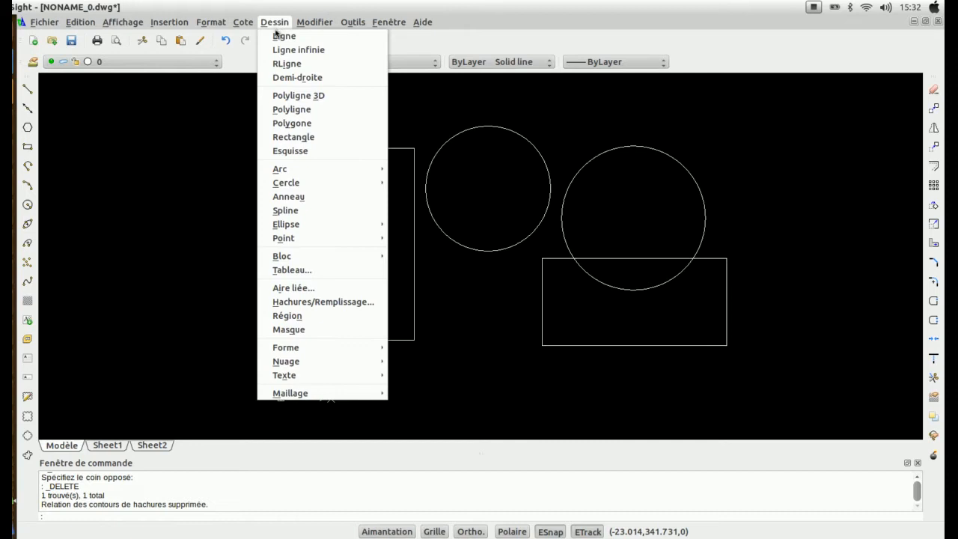
Step: Start a Hachures/Remplissage operation with the type set to Remplir and the colours set to Deux couleurs
click(323, 302)
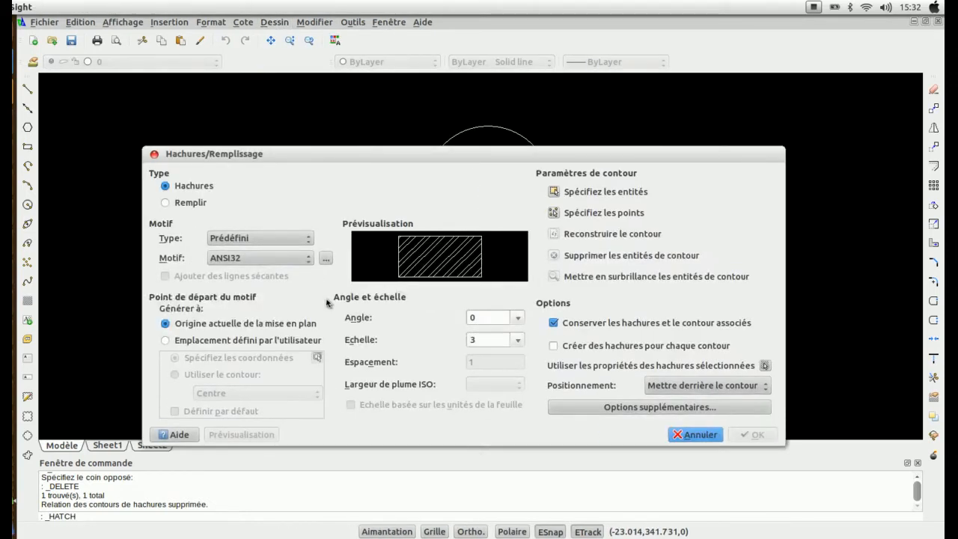
click(165, 204)
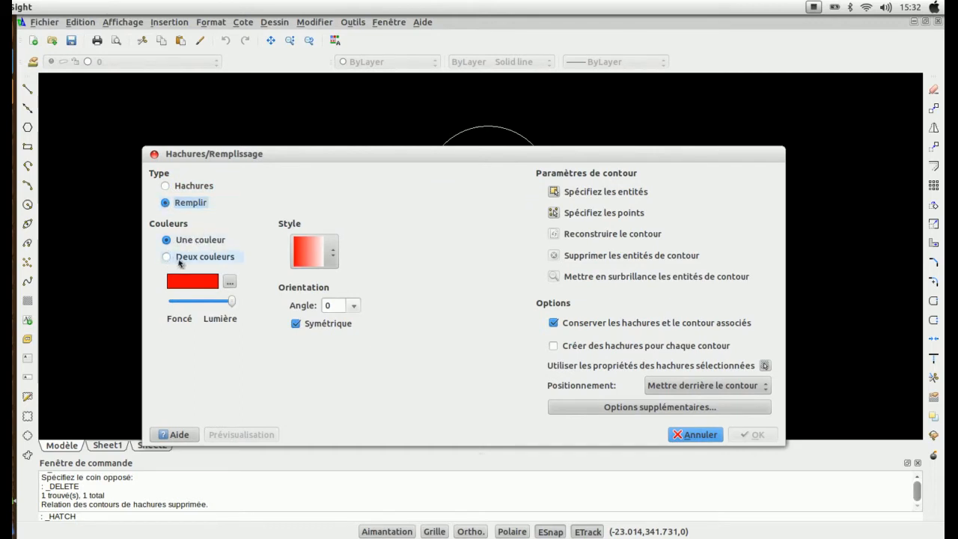
click(167, 256)
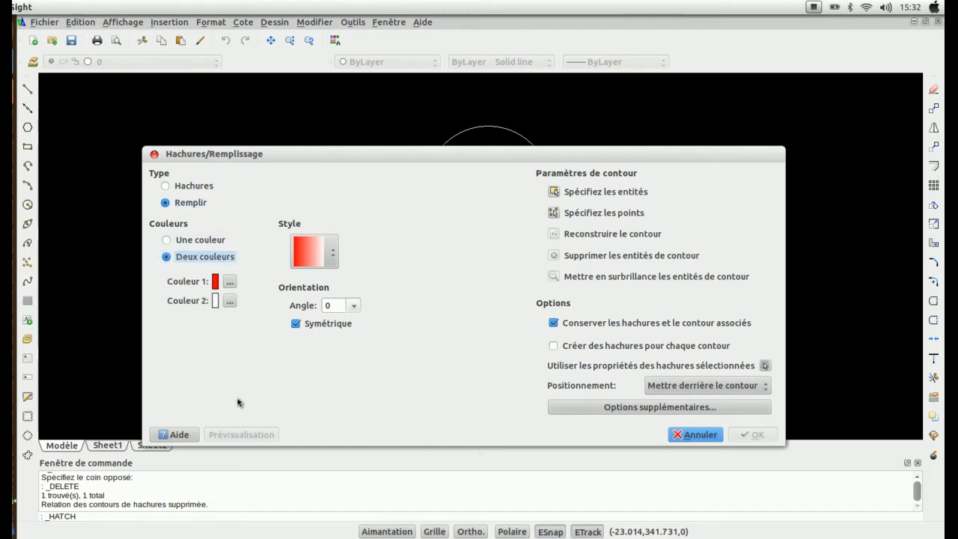
Step: Set Couleur 1 of the fill to the custom teal 13,186,169
click(229, 285)
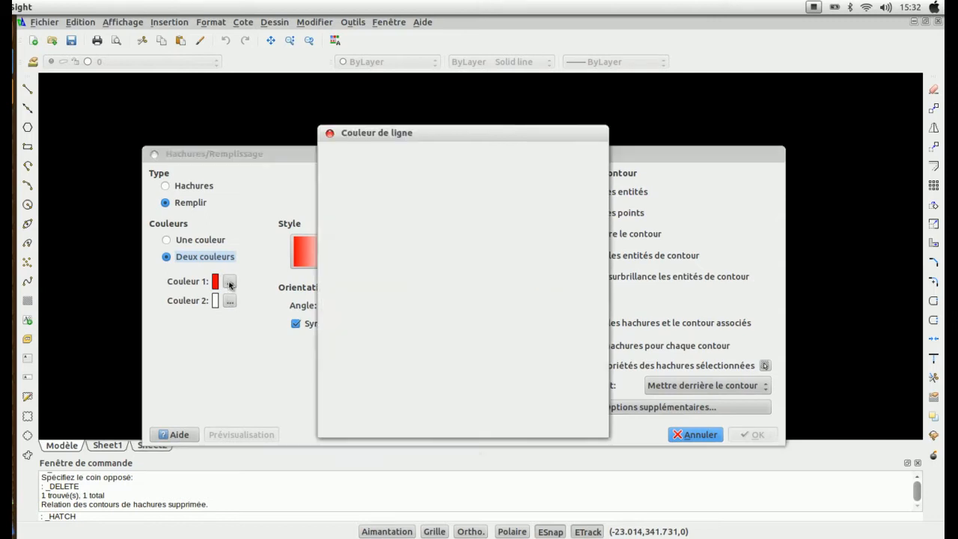
click(458, 200)
drag(457, 199, 448, 187)
drag(586, 232, 590, 228)
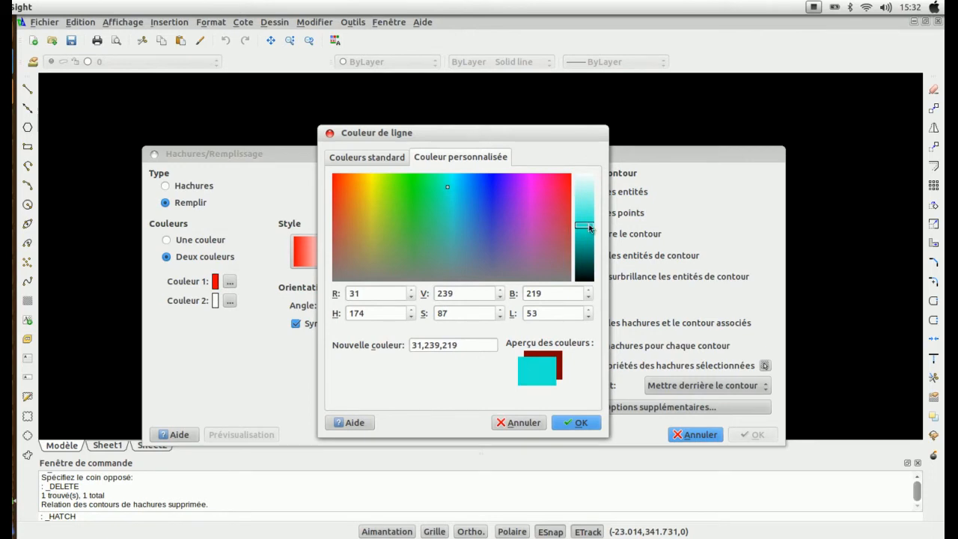
click(592, 241)
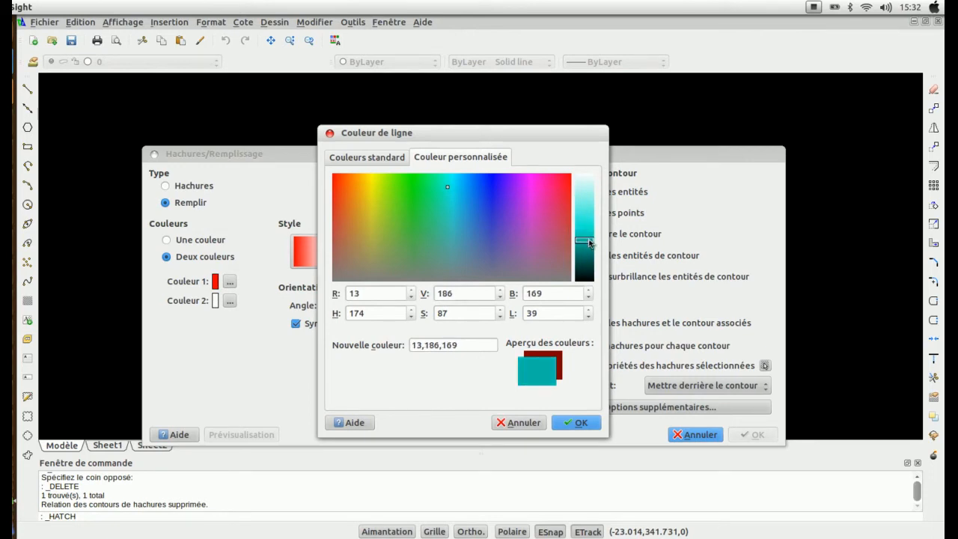
click(576, 422)
Step: Set Couleur 2 of the fill to the custom pink 210,45,111
click(229, 301)
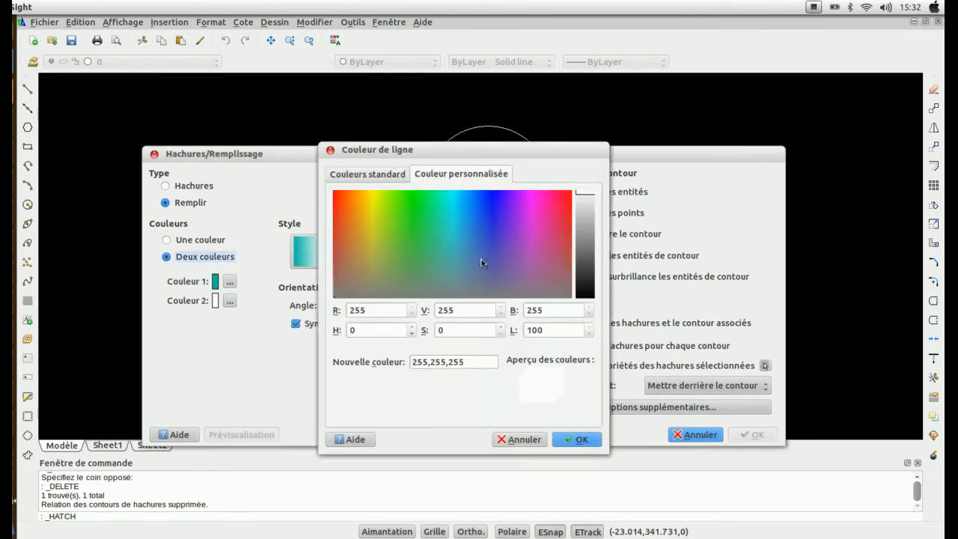
drag(561, 216, 565, 244)
drag(586, 246, 555, 227)
click(582, 438)
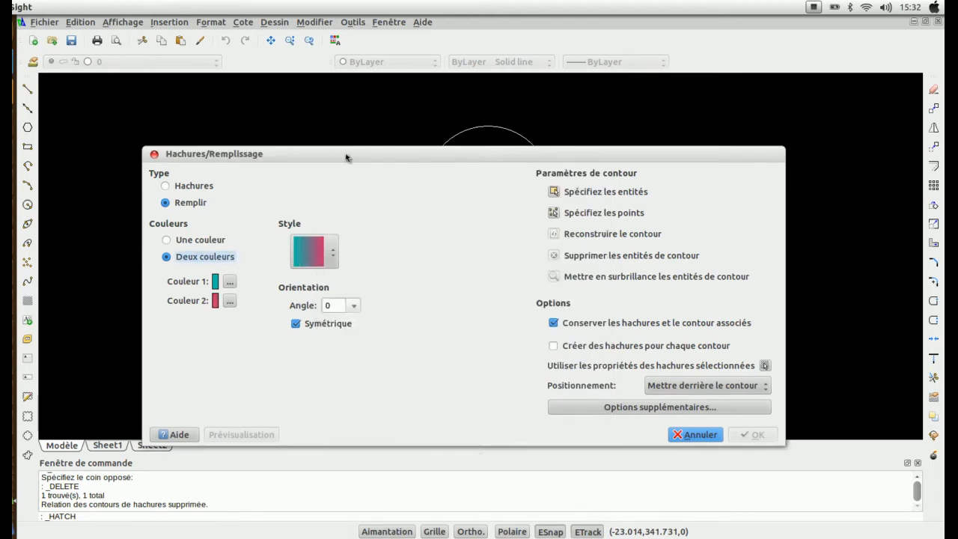
Step: Reopen Couleur 2 for editing and examine its standard colour palette and custom RGB value
drag(346, 157, 342, 131)
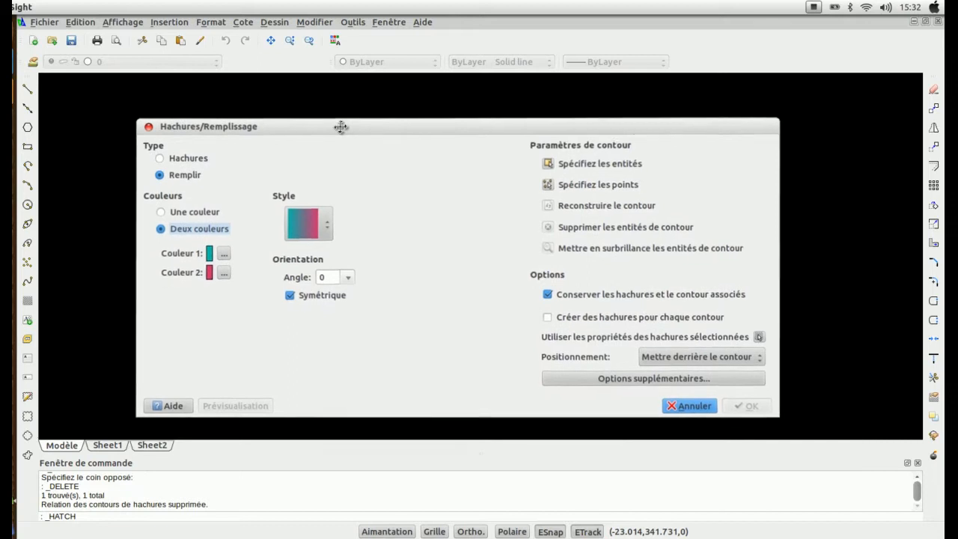
click(224, 275)
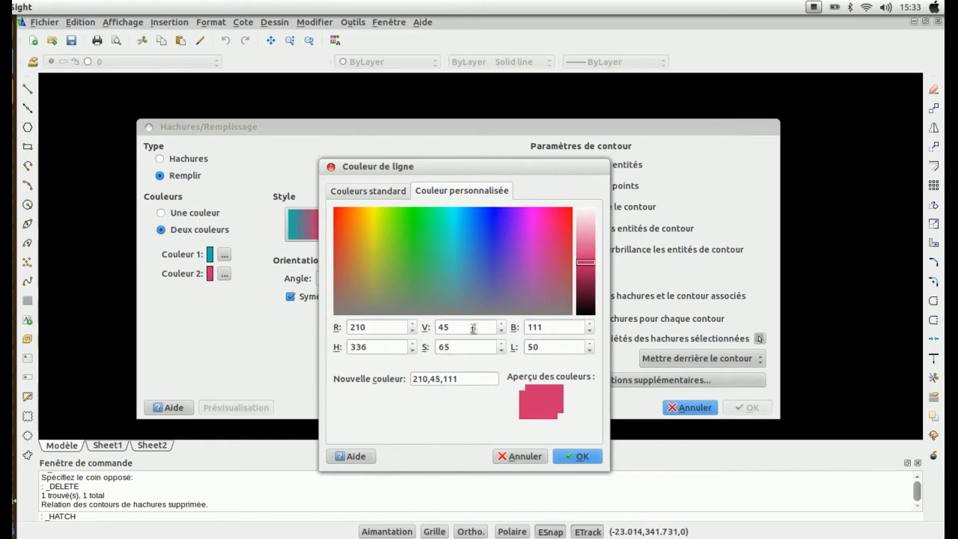
click(389, 196)
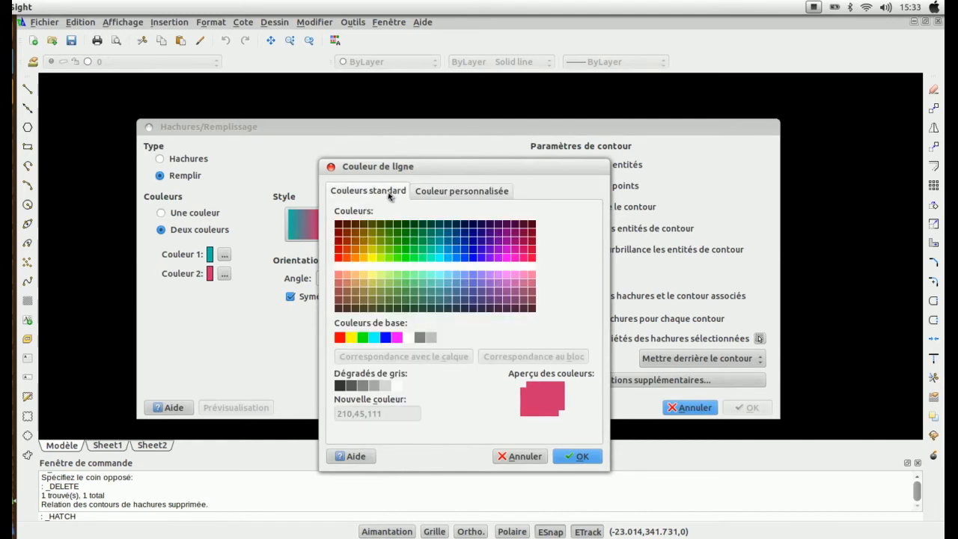
click(421, 190)
drag(470, 381, 399, 381)
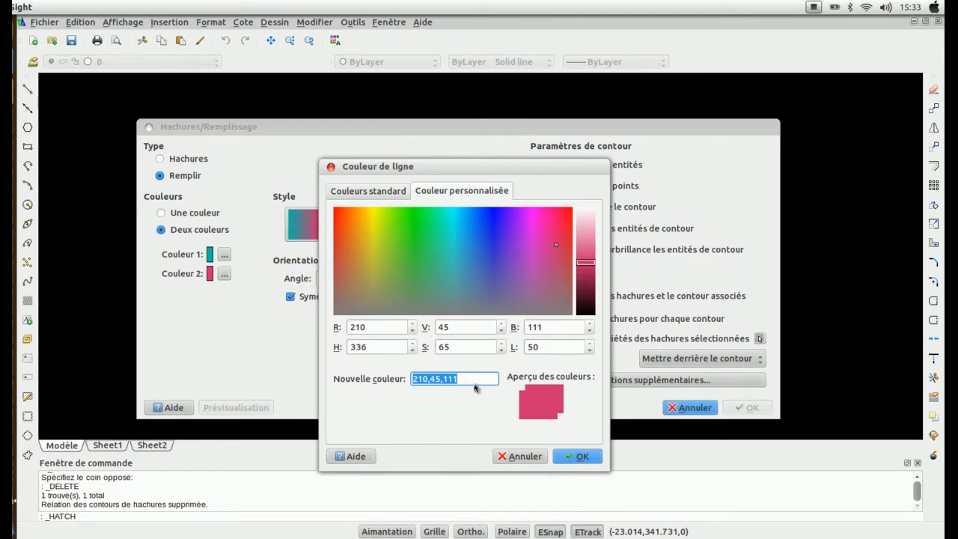
Step: Raise the red component of Couleur 2 to 220 and its green component to 53
click(412, 325)
click(412, 324)
click(412, 324)
click(412, 324)
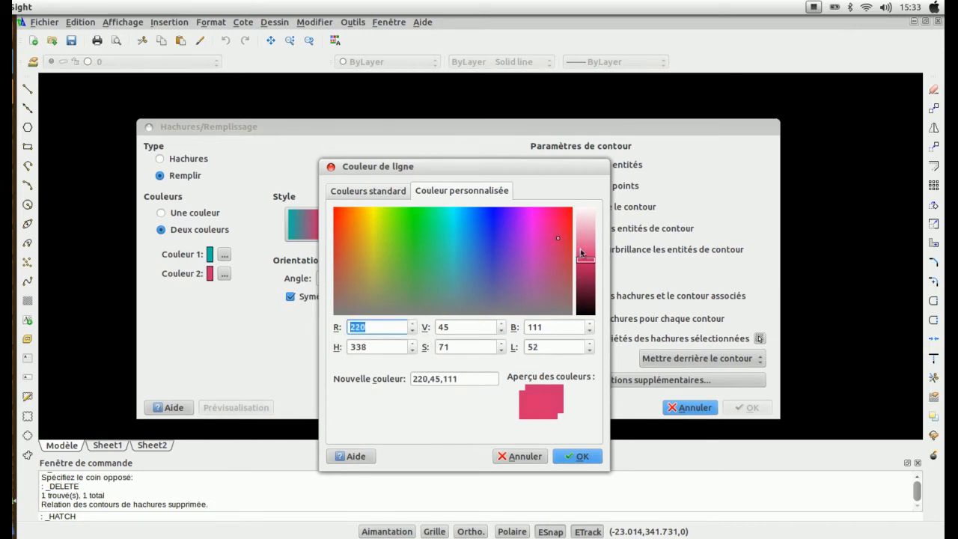
click(502, 325)
click(502, 325)
click(503, 324)
click(502, 324)
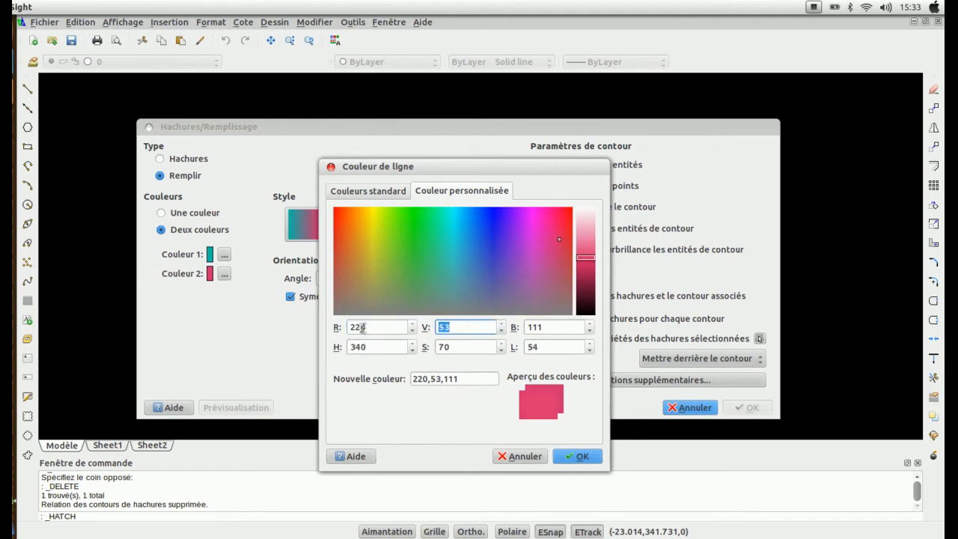
Step: Set the green component of Couleur 2 to 50 and the red component to 210, and accept the colour
text(50)
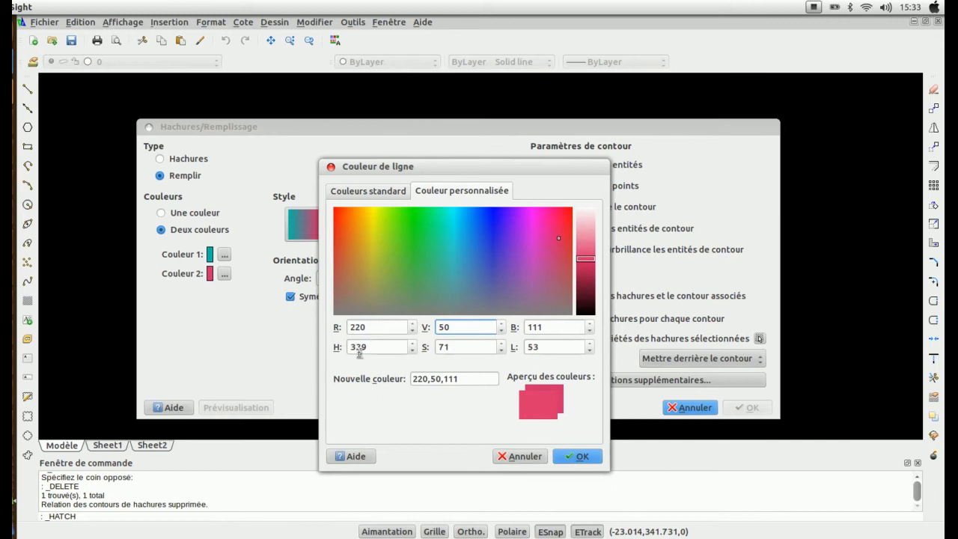
double_click(371, 330)
text(210)
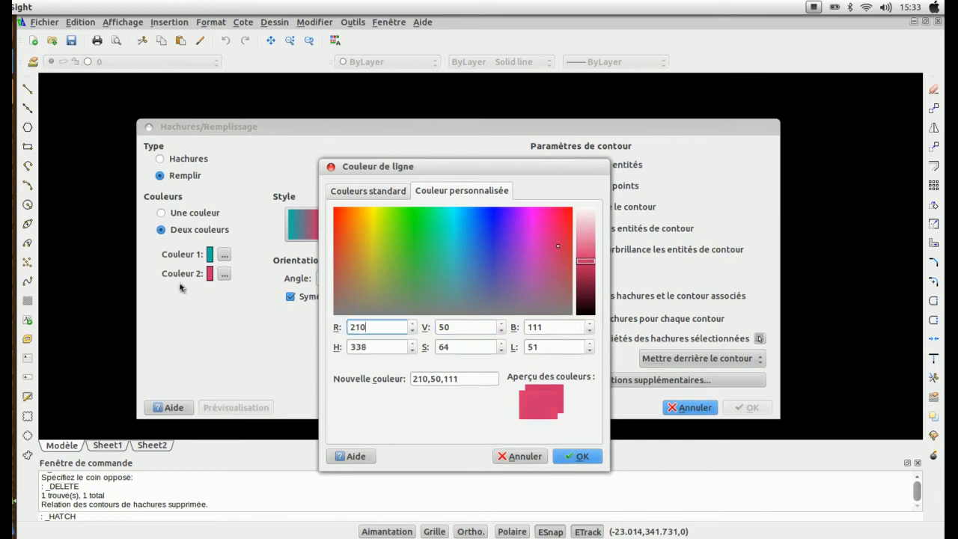
click(574, 456)
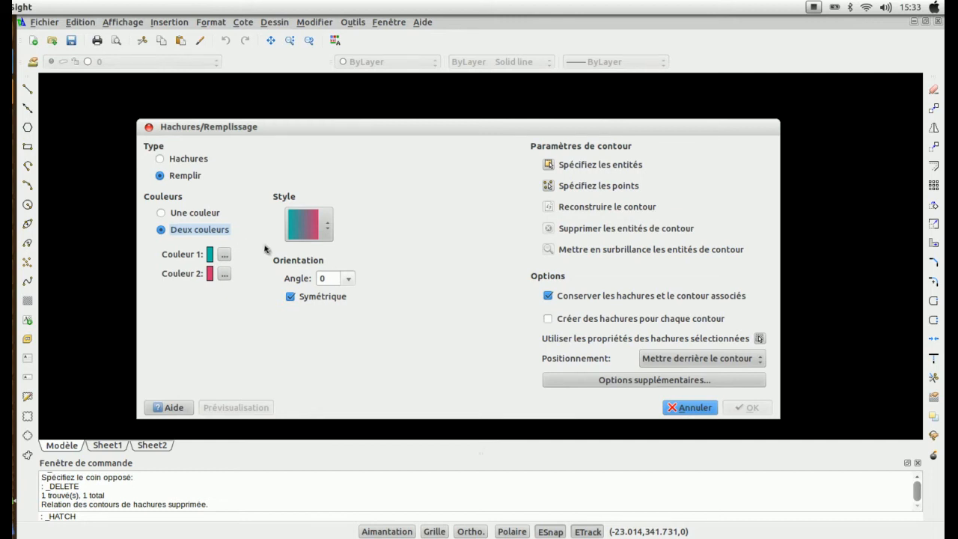
Step: Try gradient orientation angles of 75 and 60, and settle on 45
click(347, 278)
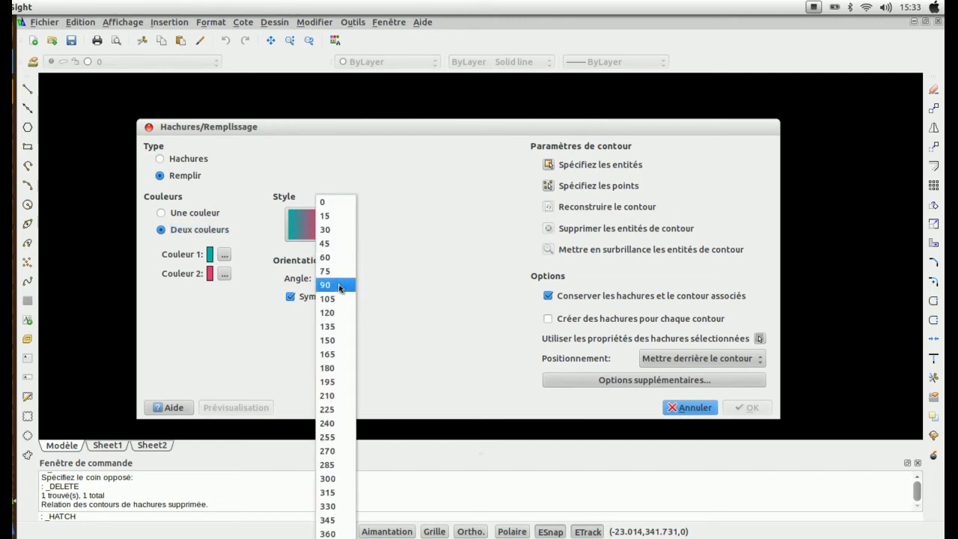
click(340, 272)
click(345, 277)
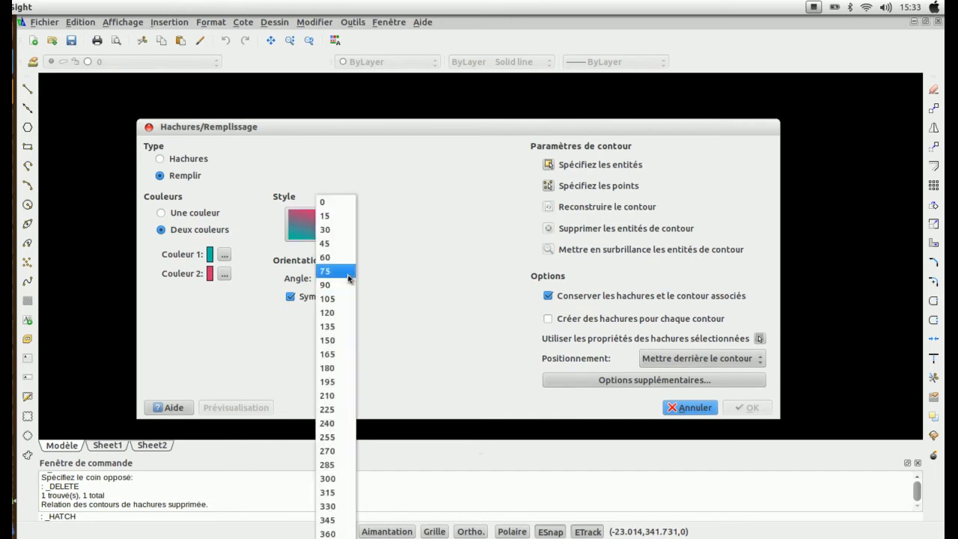
click(345, 257)
click(348, 280)
click(338, 257)
click(349, 279)
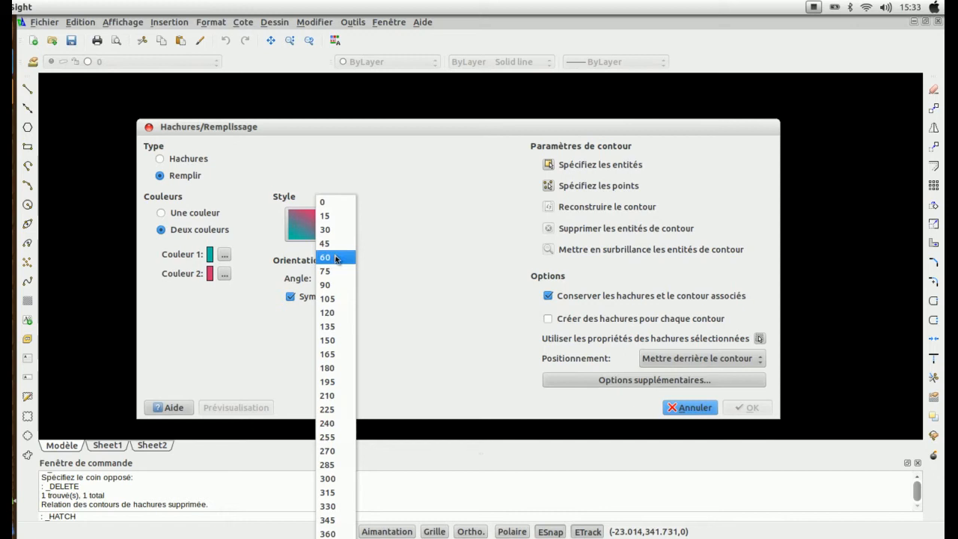
click(336, 245)
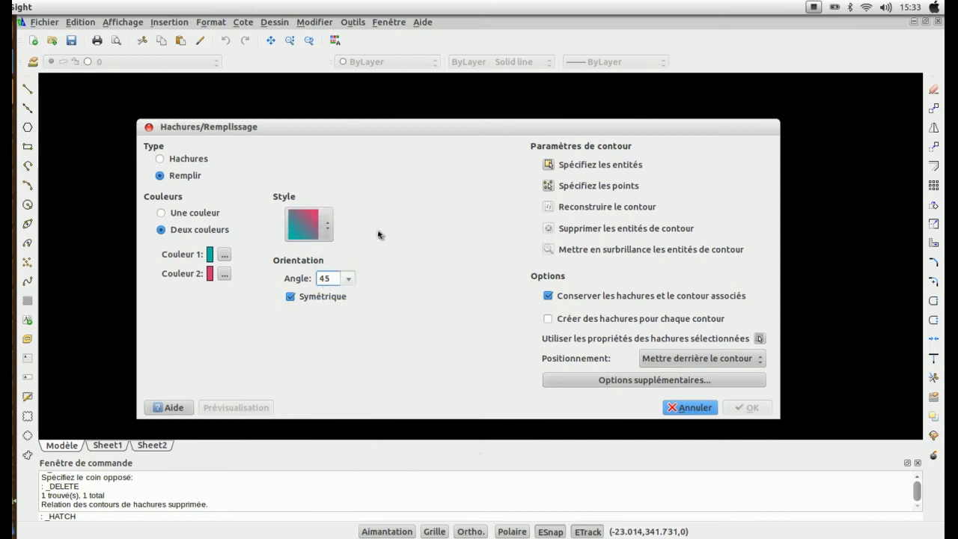
drag(364, 129, 400, 128)
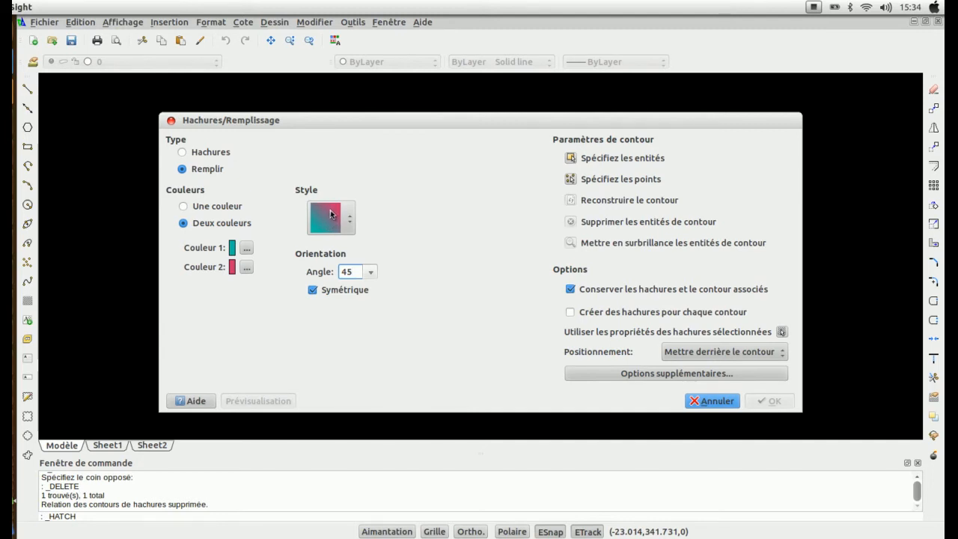
Step: Apply the gradient fill to the tall narrow rectangle by specifying an internal point, previewing it before accepting
click(570, 180)
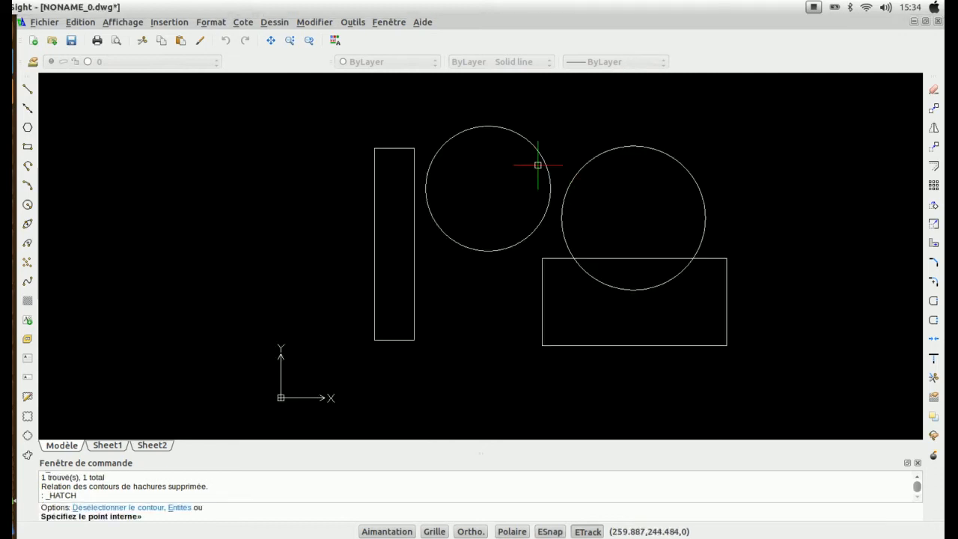
click(394, 230)
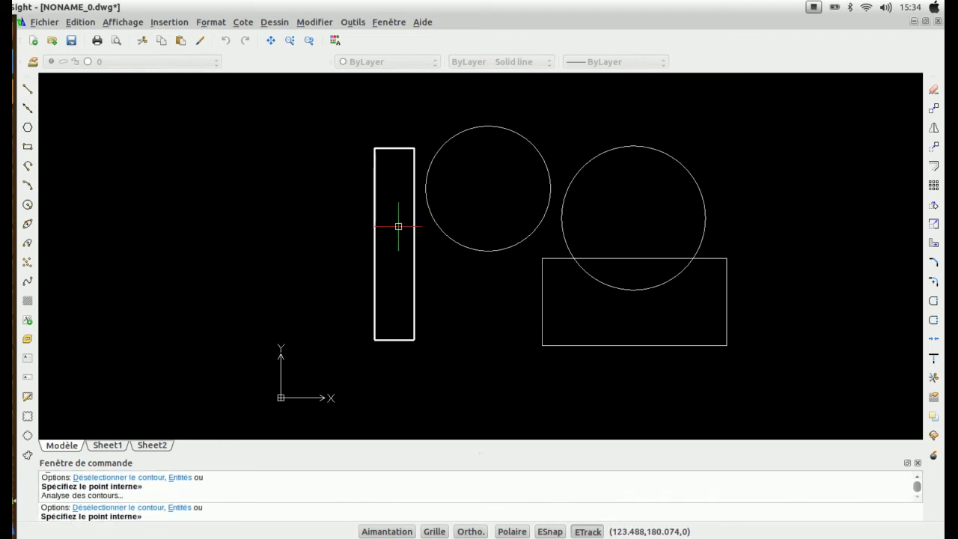
key(Return)
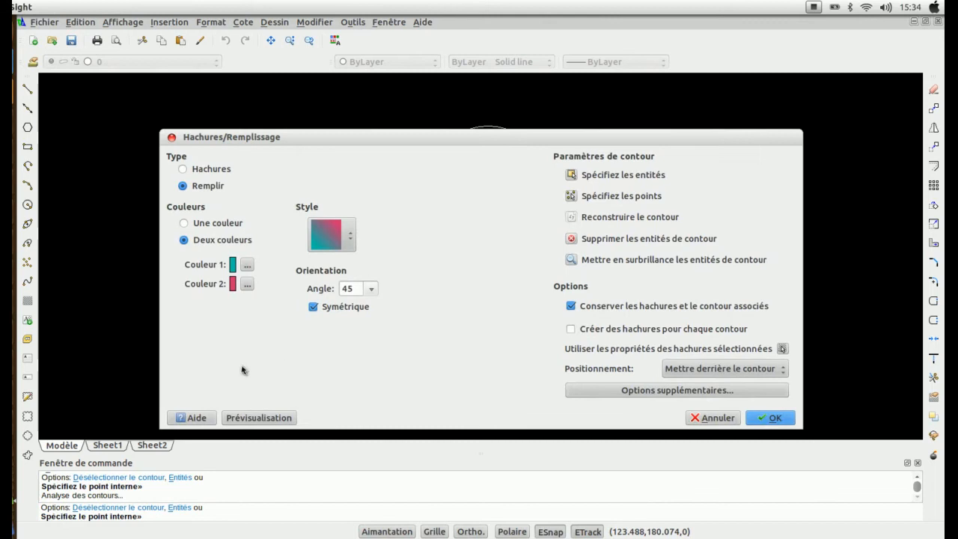
click(263, 418)
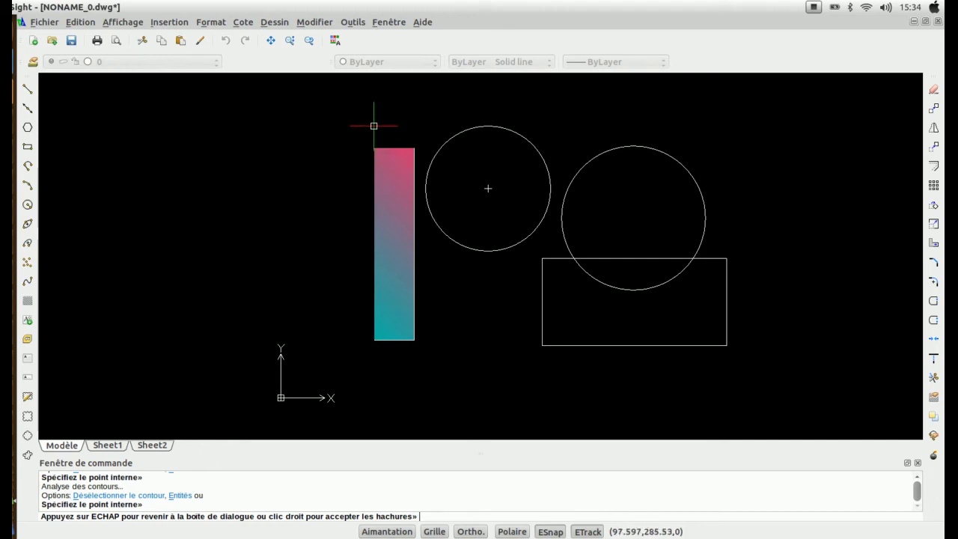
key(Escape)
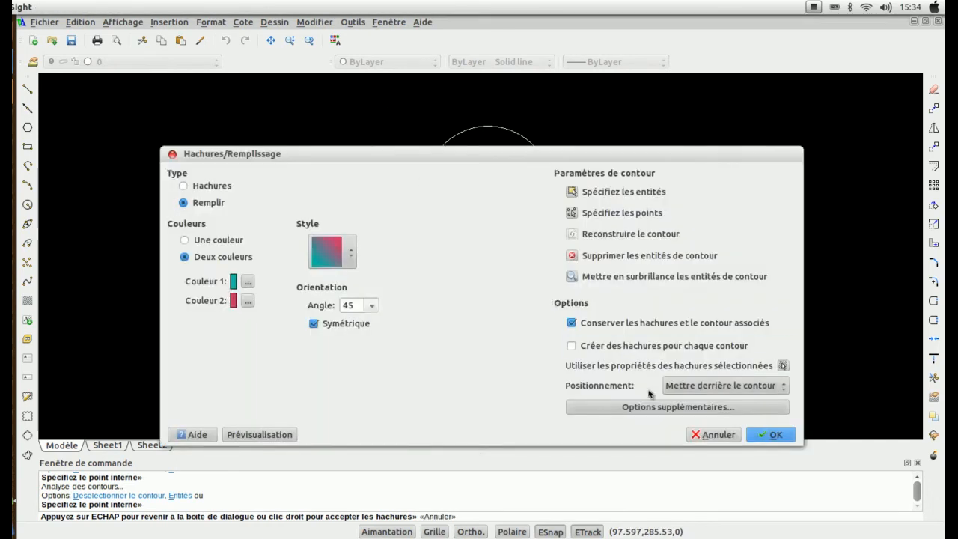
click(766, 435)
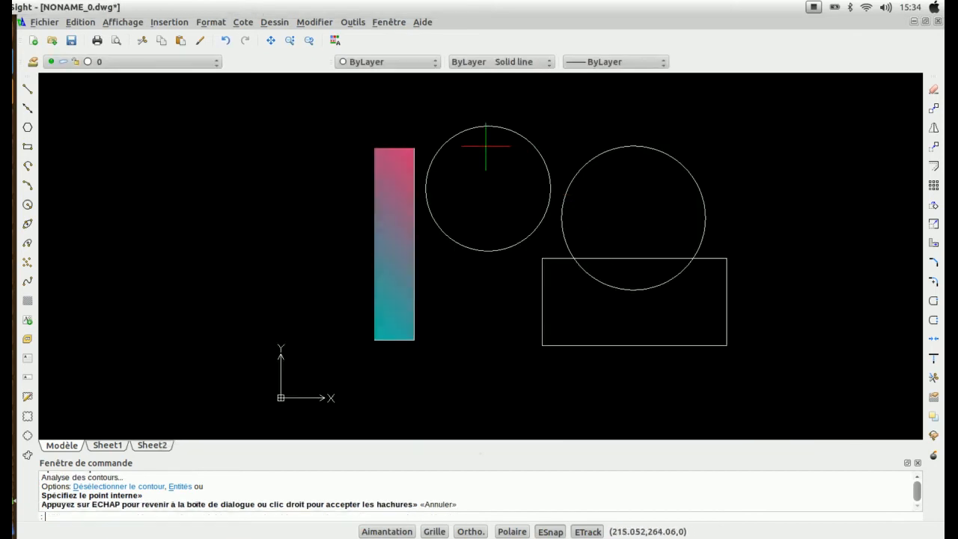
Step: Delete the gradient fill from the tall narrow rectangle, keeping its outline
click(389, 185)
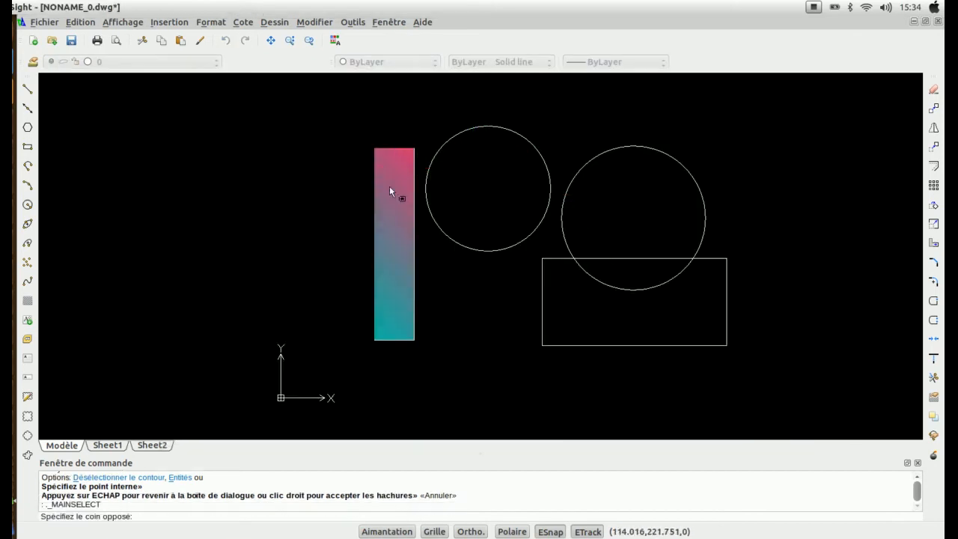
click(404, 287)
click(384, 240)
click(384, 229)
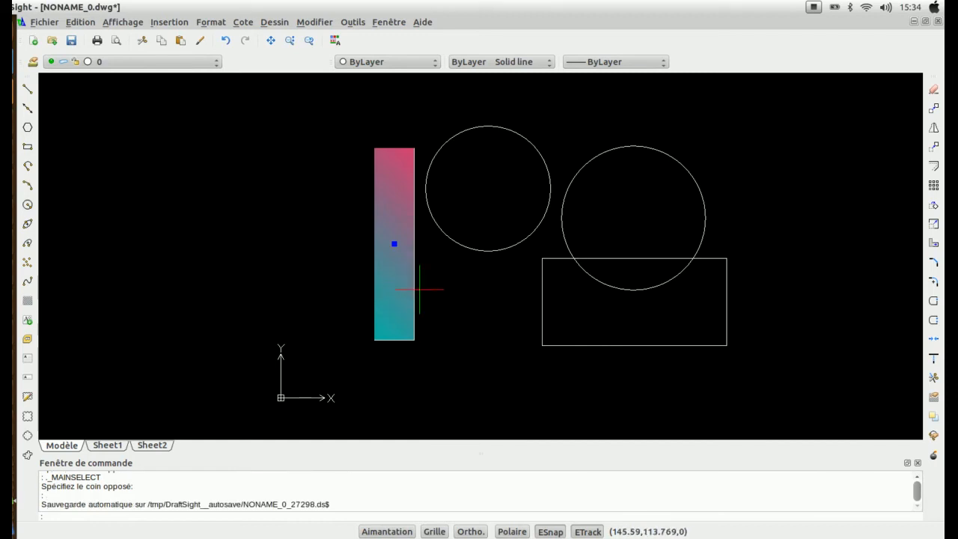
key(Delete)
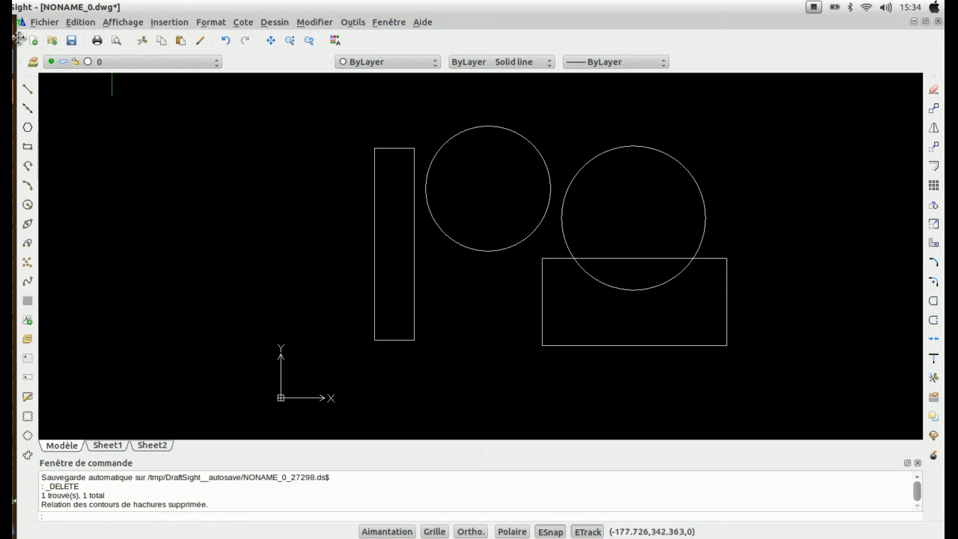
Step: Fill the overlap of the larger circle and the wide rectangle with the two-colour gradient by specifying an internal point, previewing it before accepting
click(277, 25)
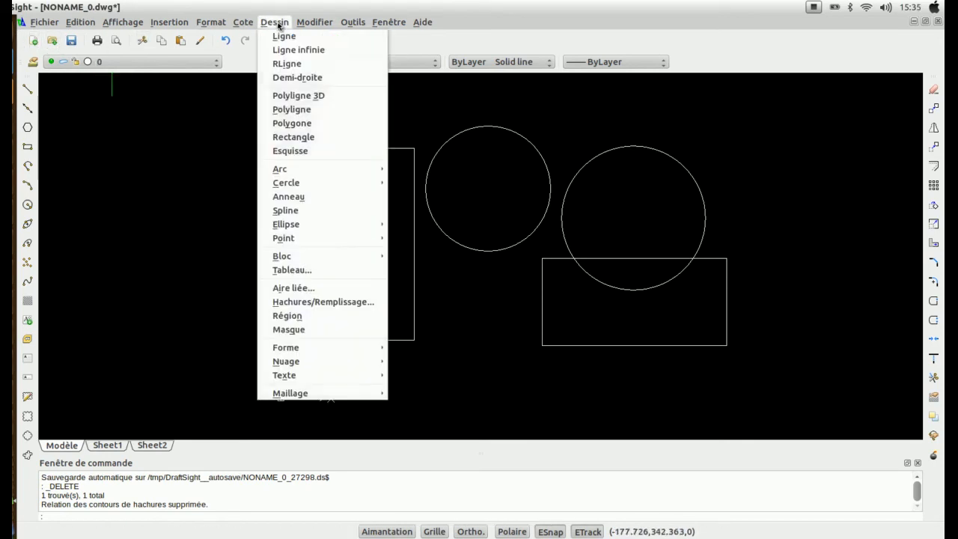
click(299, 302)
mouse_move(591, 171)
mouse_down()
mouse_move(351, 112)
mouse_move(331, 98)
mouse_up()
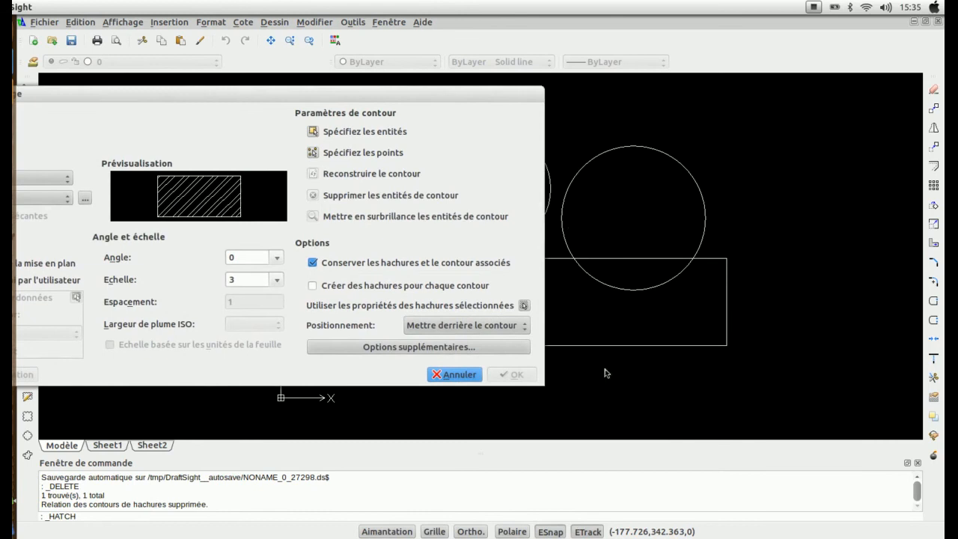
drag(467, 97, 687, 100)
click(156, 144)
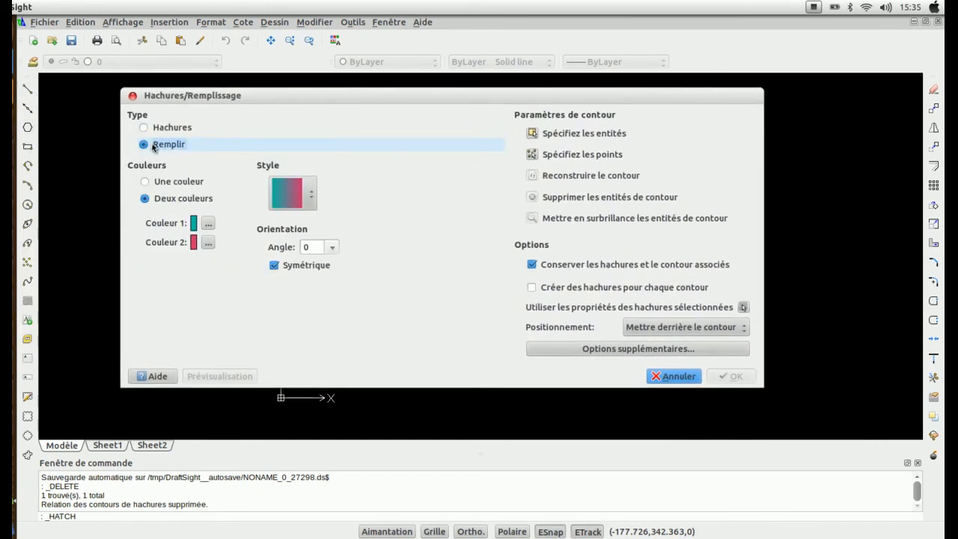
click(532, 154)
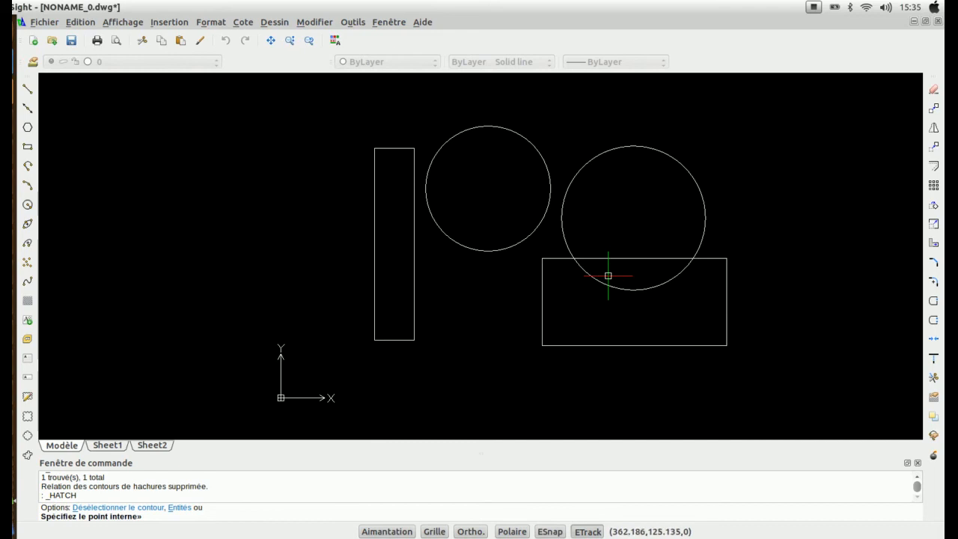
click(636, 270)
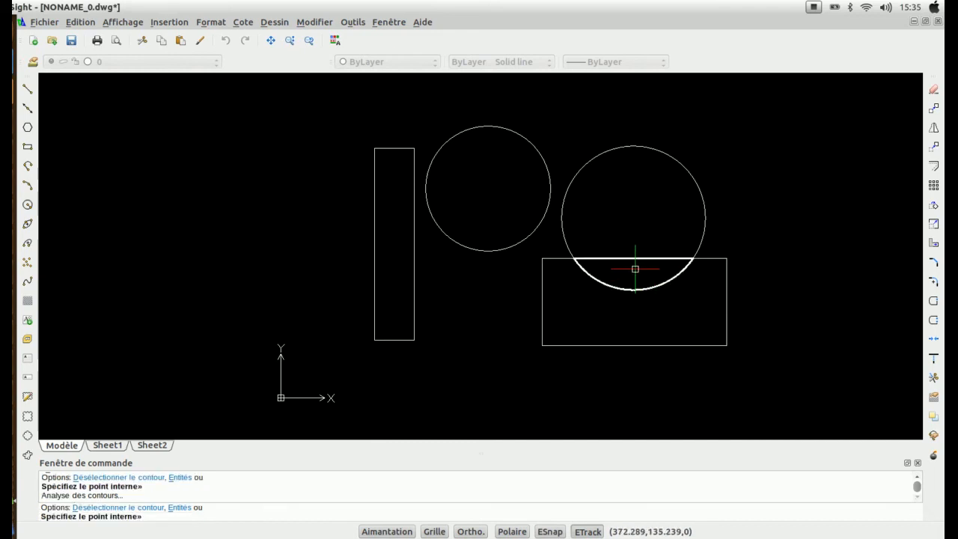
key(Return)
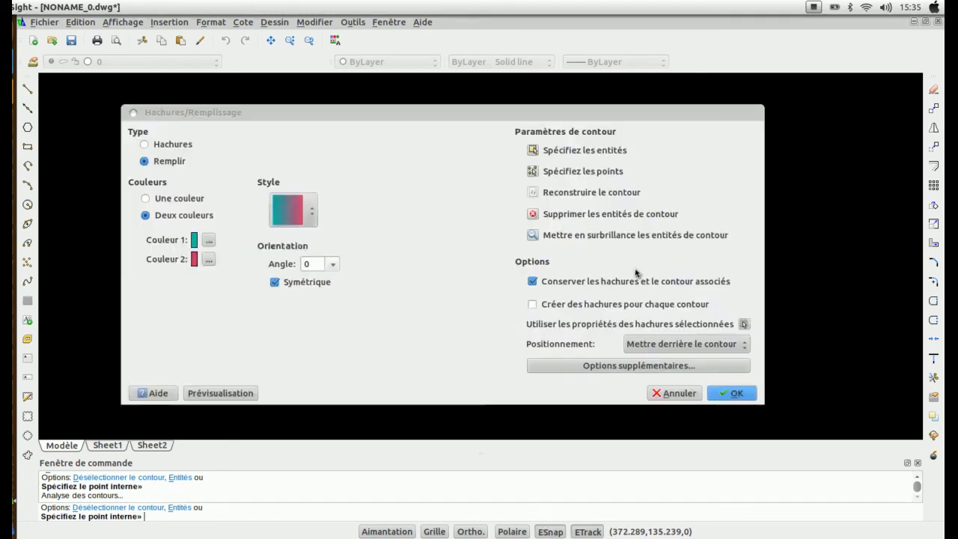
click(228, 395)
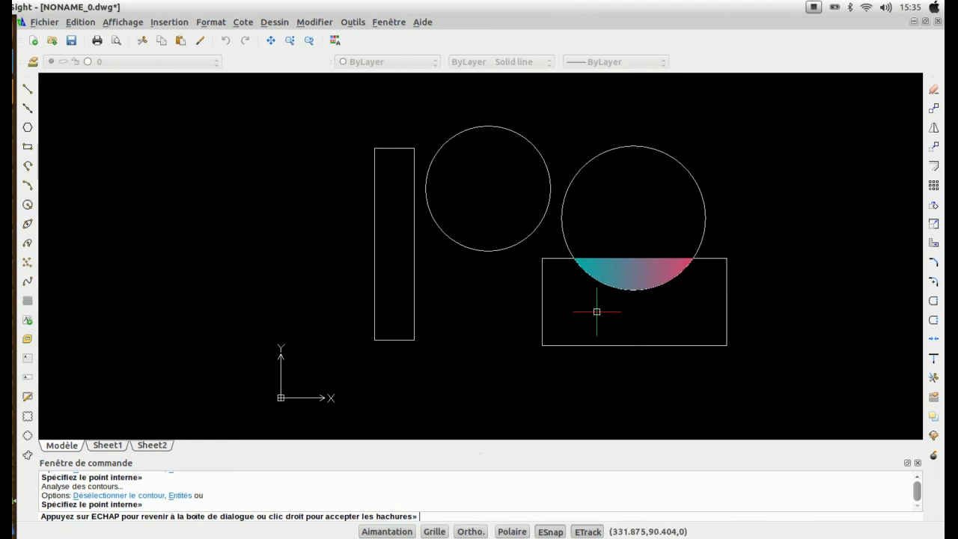
right_click(644, 287)
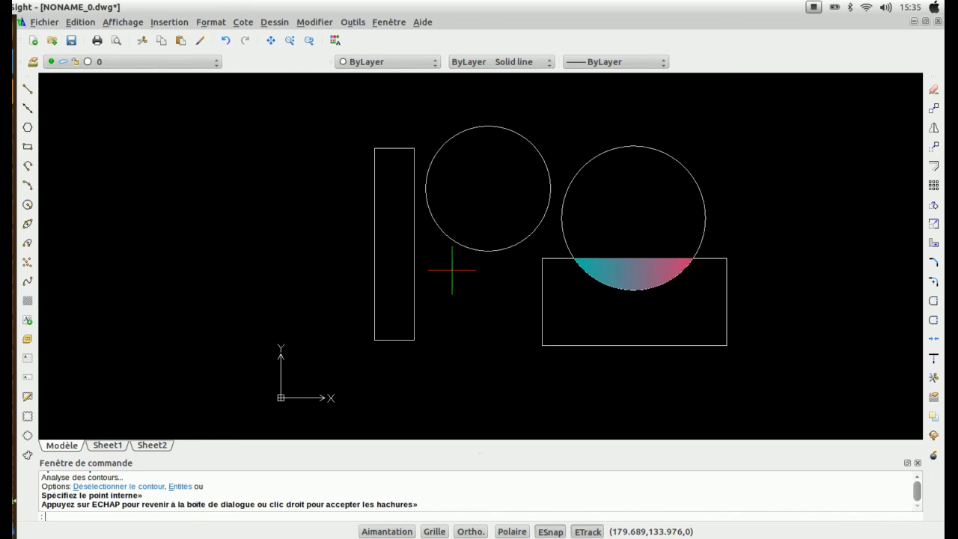
Step: Move the gradient segment away from its contour to the empty area beyond the tall narrow rectangle, and delete it
click(653, 288)
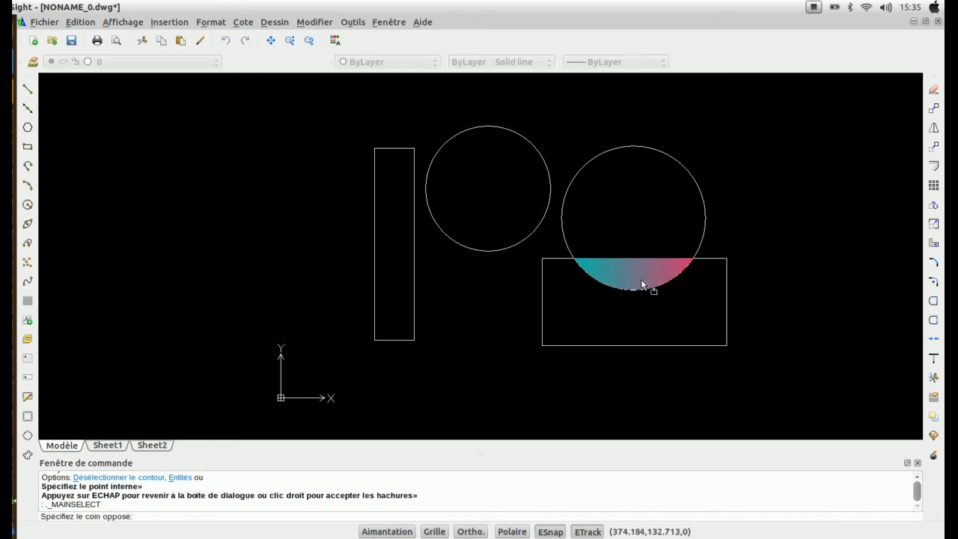
click(636, 274)
click(634, 272)
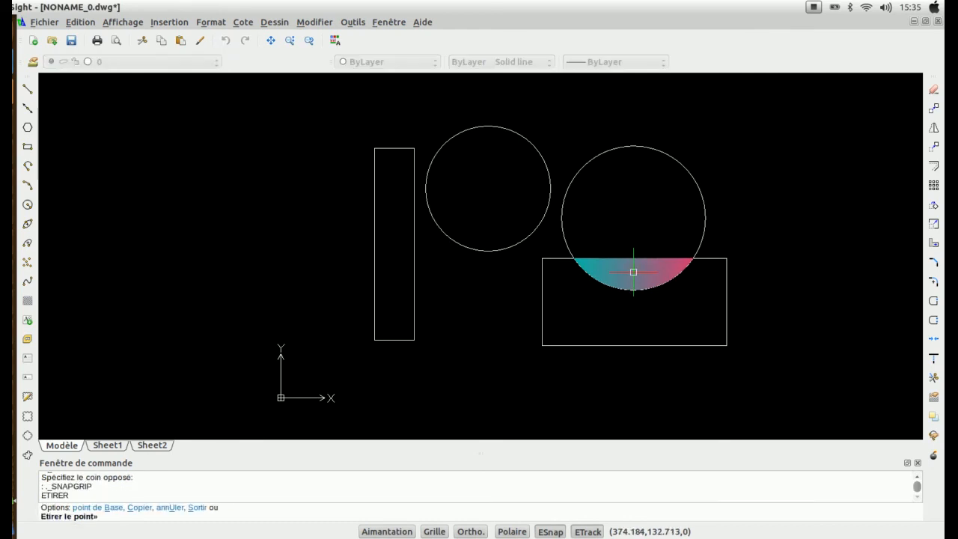
click(399, 315)
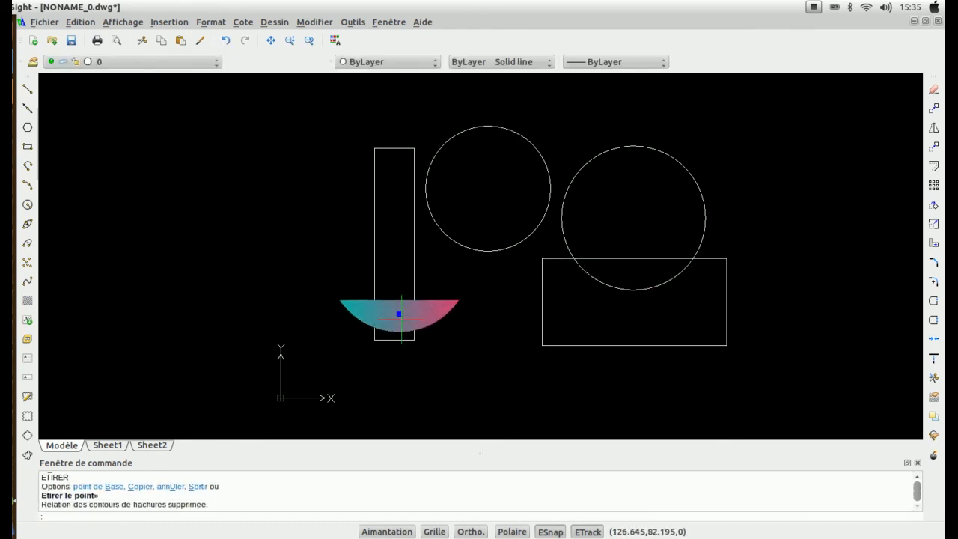
click(399, 315)
click(264, 232)
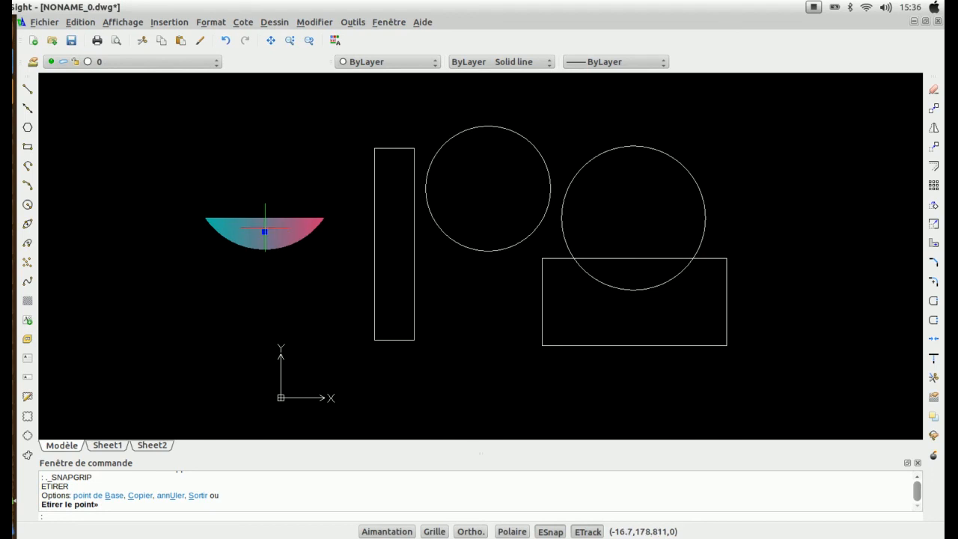
key(Delete)
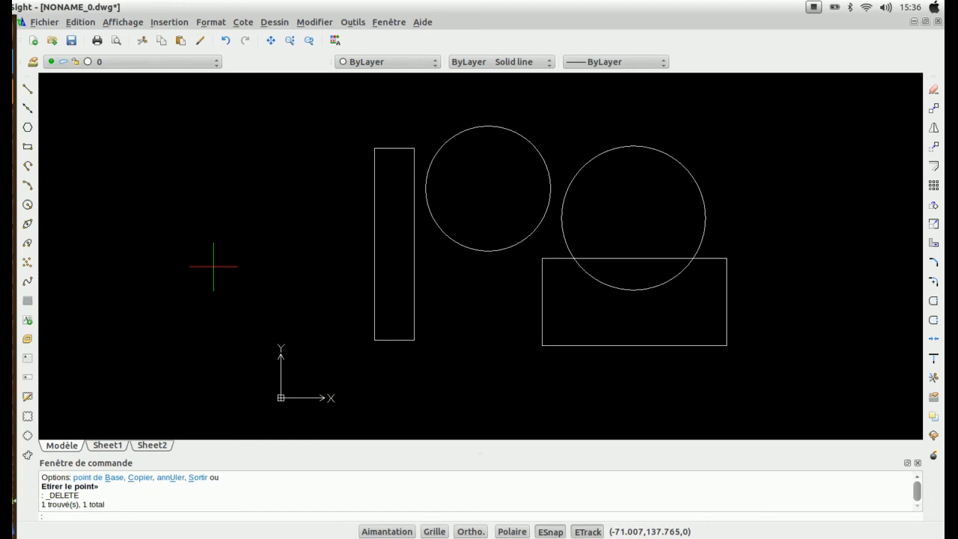